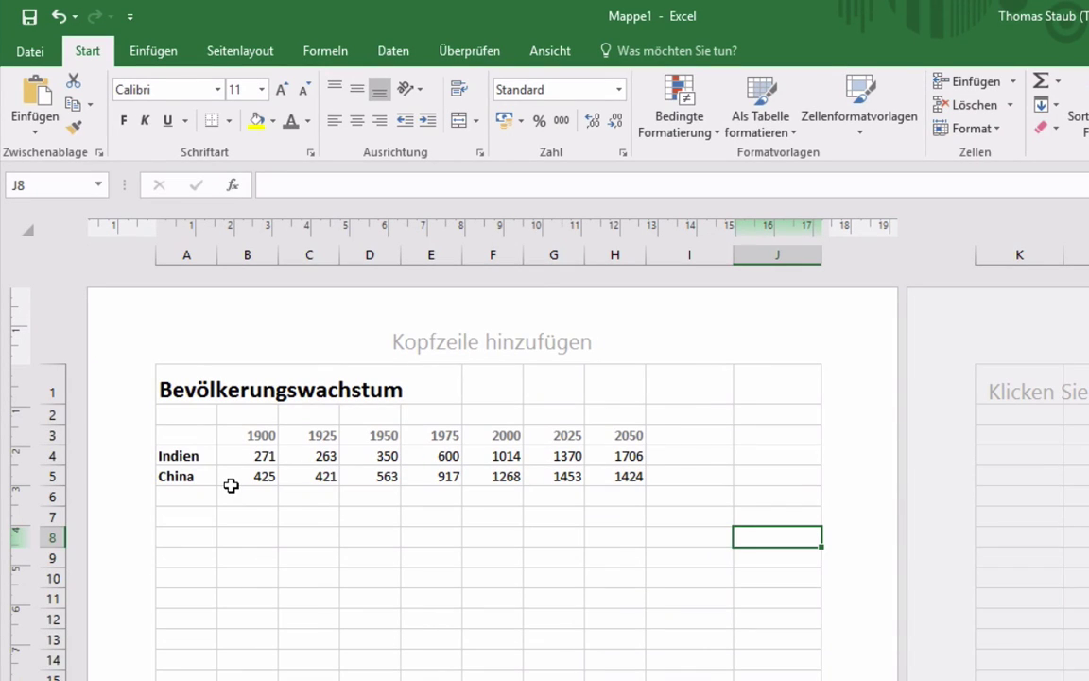
- Select the table range A3:H5 with the years and the Indien and China figures
{"action": "left_click", "coordinate": [185, 437]}
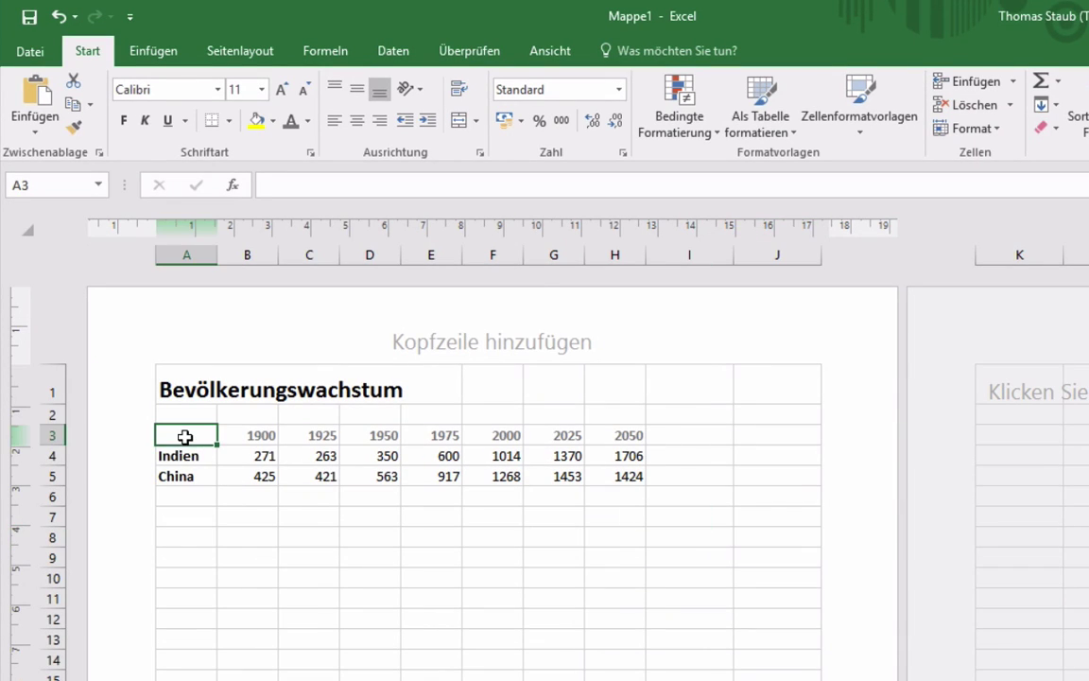
{"action": "left_click_drag", "start_coordinate": [185, 437], "coordinate": [612, 481]}
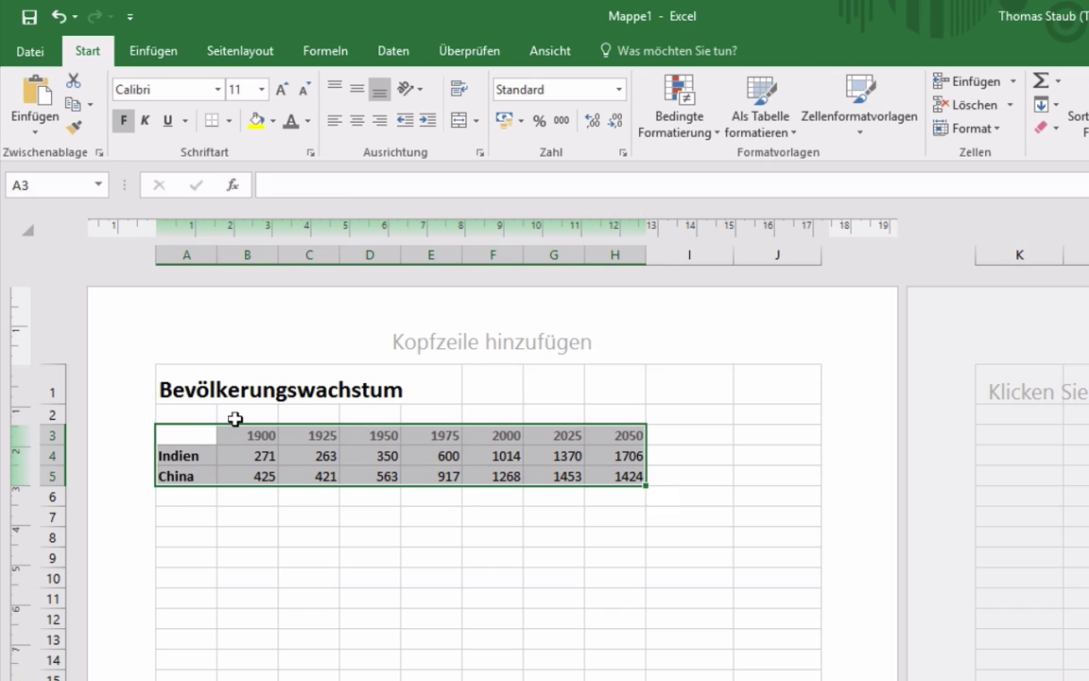
- Turn off Lineal, Gitternetzlinien, Überschriften and Bearbeitungsleiste in the sheet's view options
{"action": "left_click", "coordinate": [549, 52]}
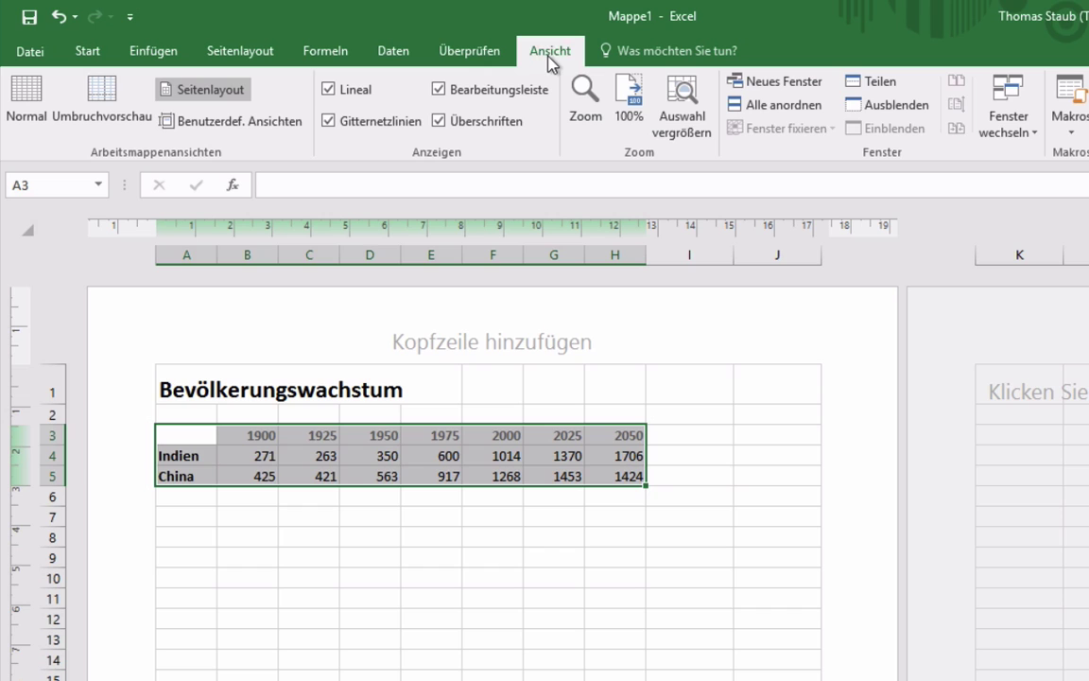
{"action": "left_click", "coordinate": [329, 93]}
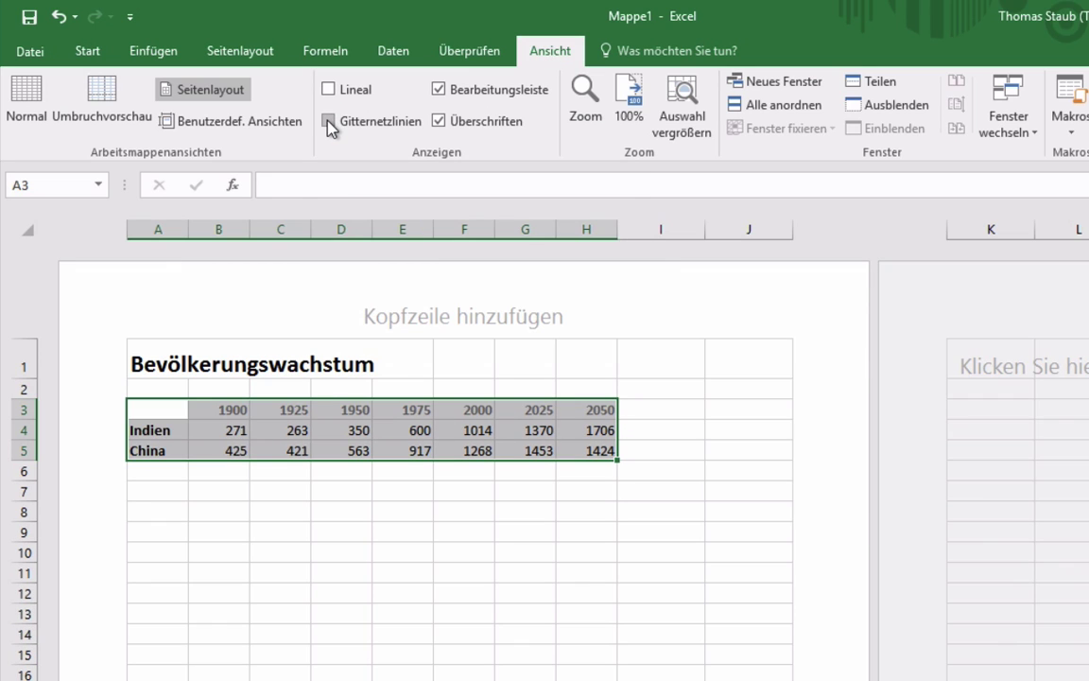
{"action": "left_click", "coordinate": [329, 123]}
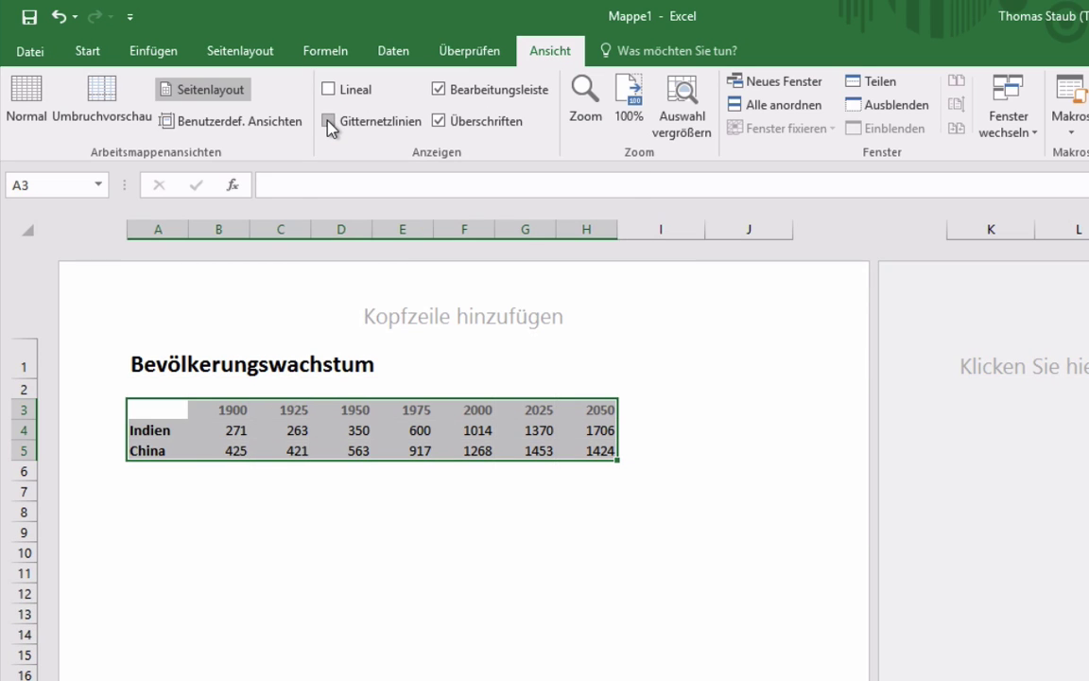
{"action": "left_click", "coordinate": [441, 122]}
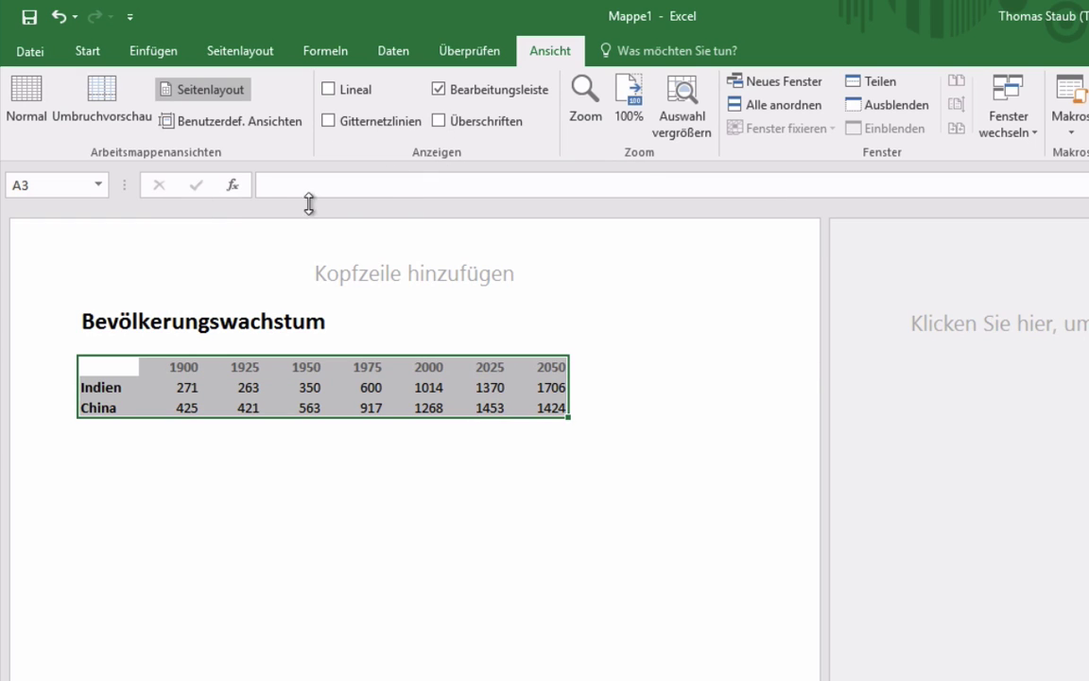
{"action": "left_click", "coordinate": [438, 94]}
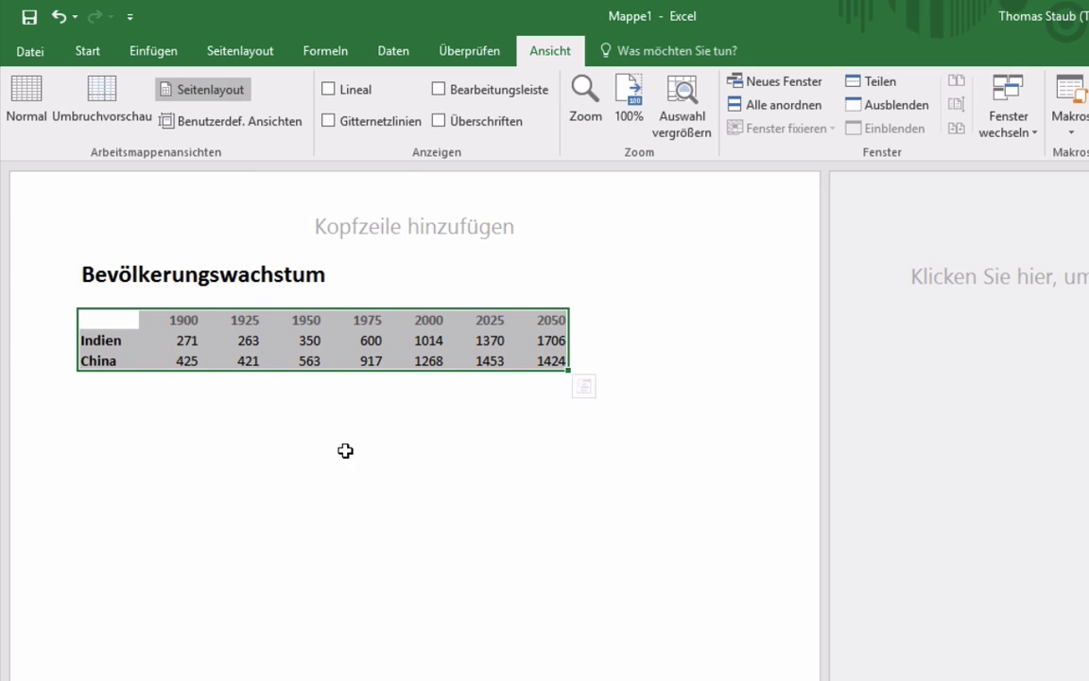
- Insert a recommended Linie chart, after previewing Gestapelte Fläche, for the population data
{"action": "left_click", "coordinate": [160, 54]}
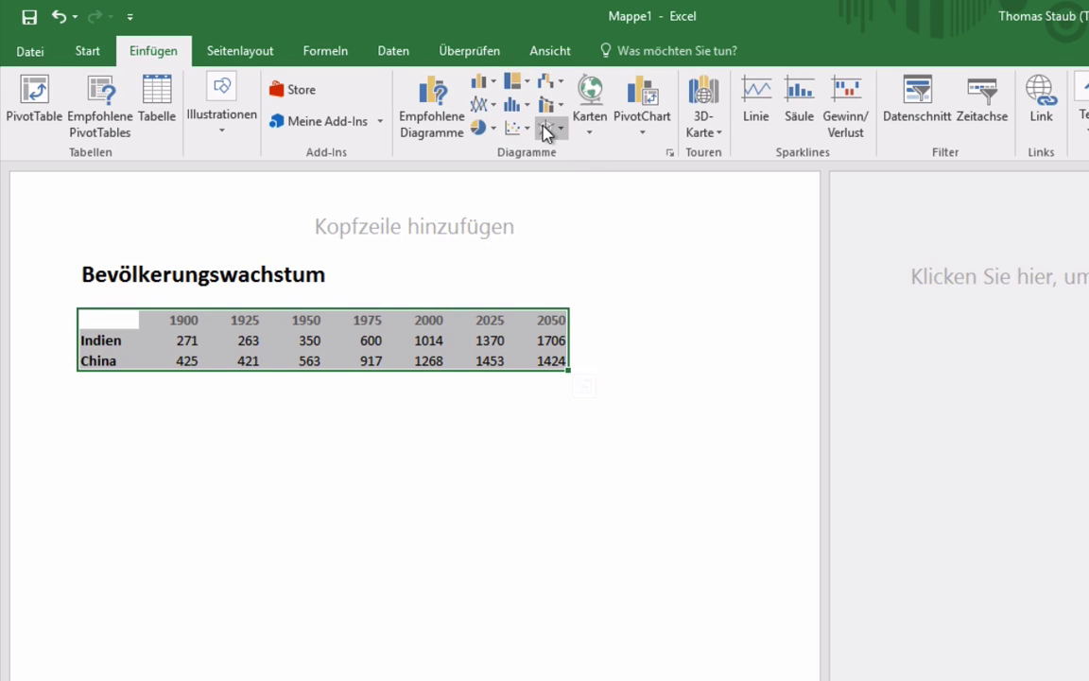
{"action": "left_click", "coordinate": [451, 130]}
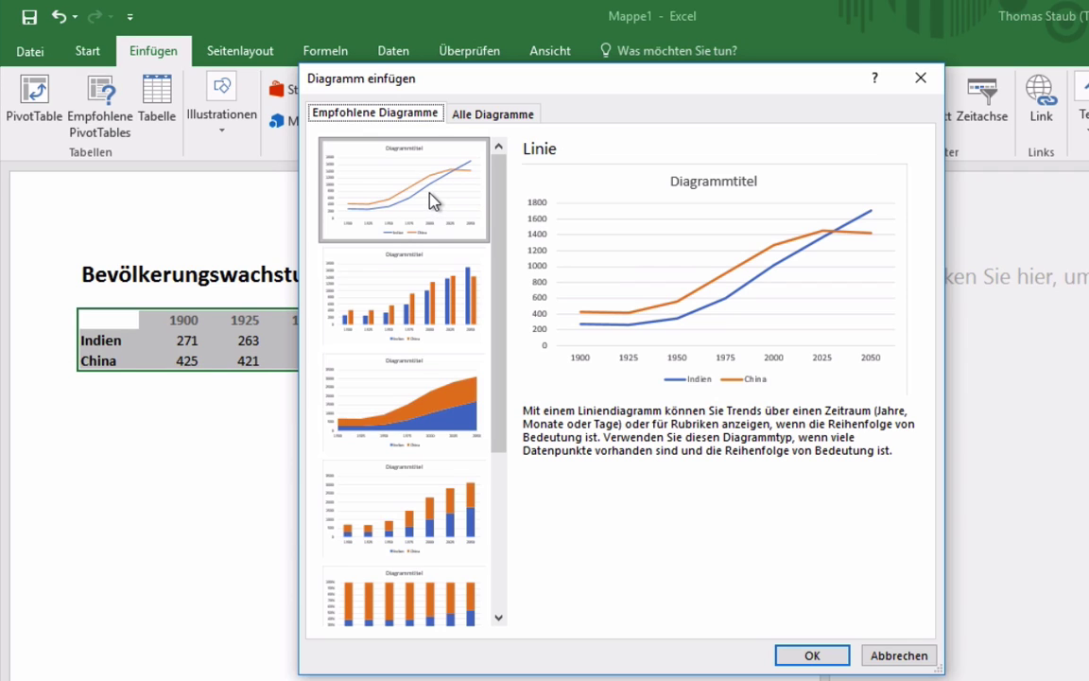
{"action": "left_click", "coordinate": [423, 419]}
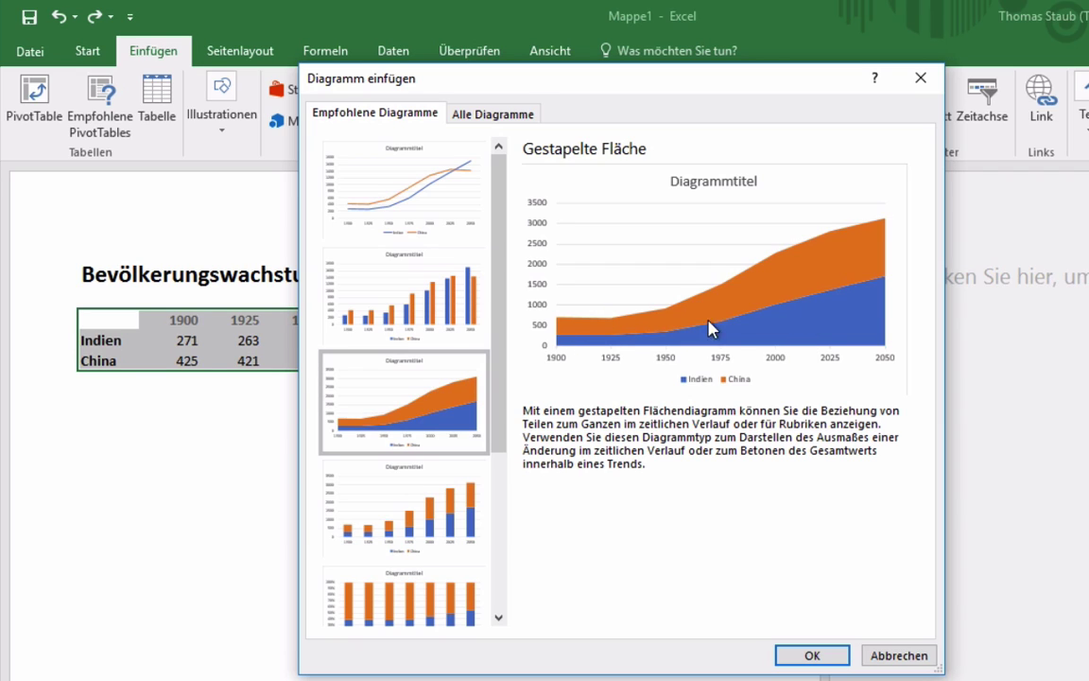
{"action": "left_click", "coordinate": [416, 225]}
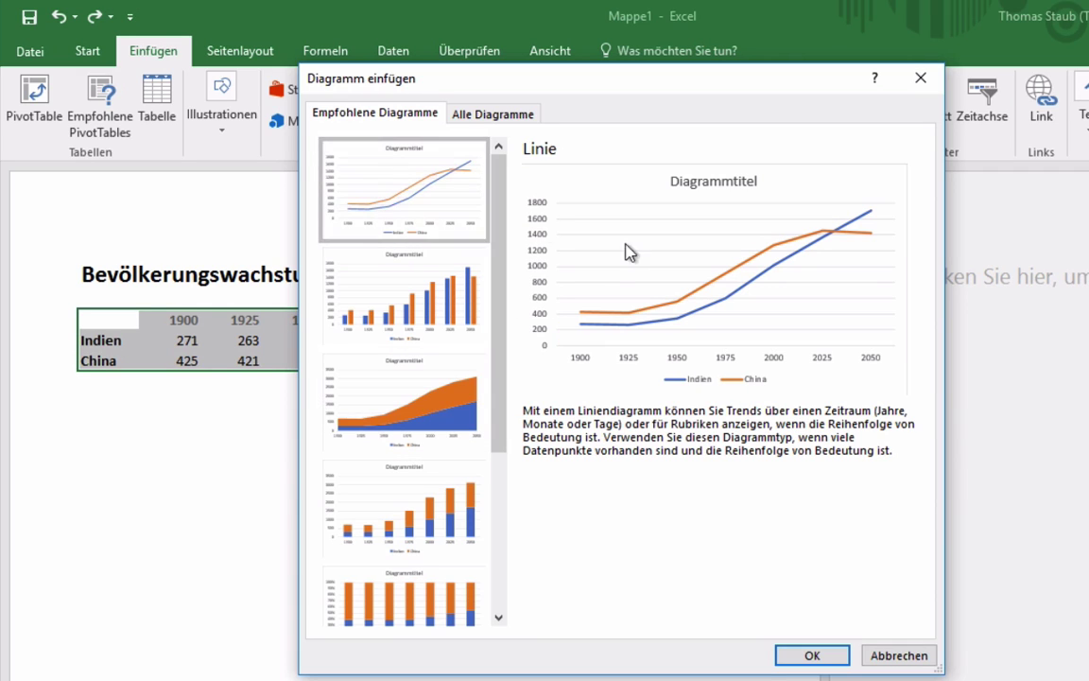
{"action": "left_click", "coordinate": [808, 656]}
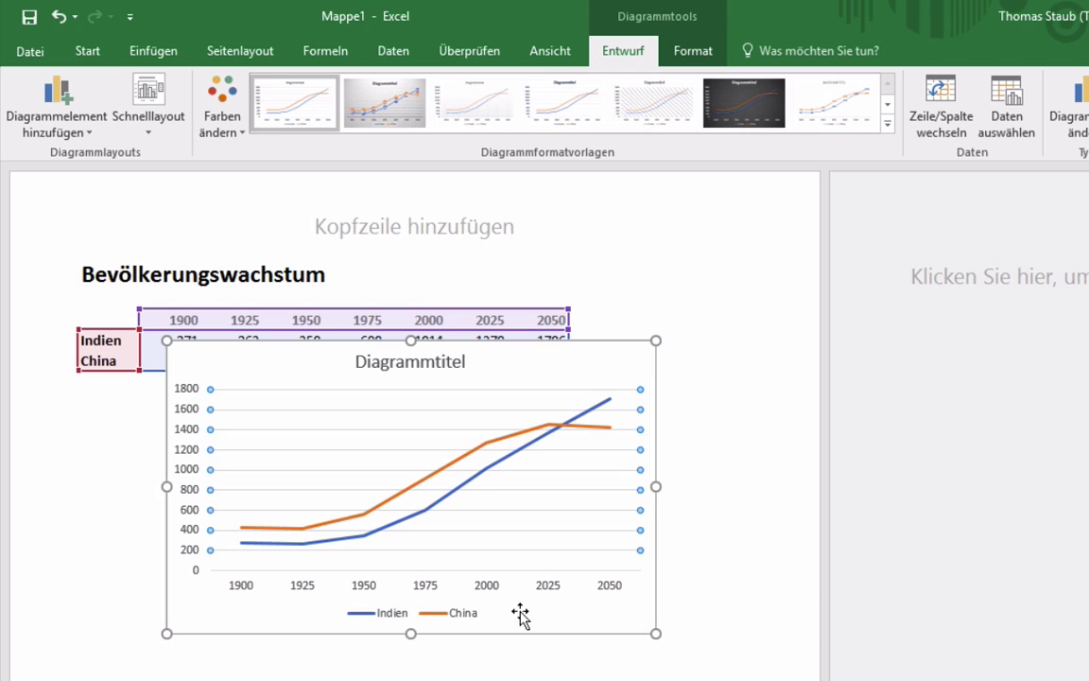
- Move the chart below the table and try chart style 4 with data values
{"action": "mouse_move", "coordinate": [518, 612]}
{"action": "left_mouse_down"}
{"action": "mouse_move", "coordinate": [461, 673]}
{"action": "mouse_move", "coordinate": [456, 666]}
{"action": "left_mouse_up"}
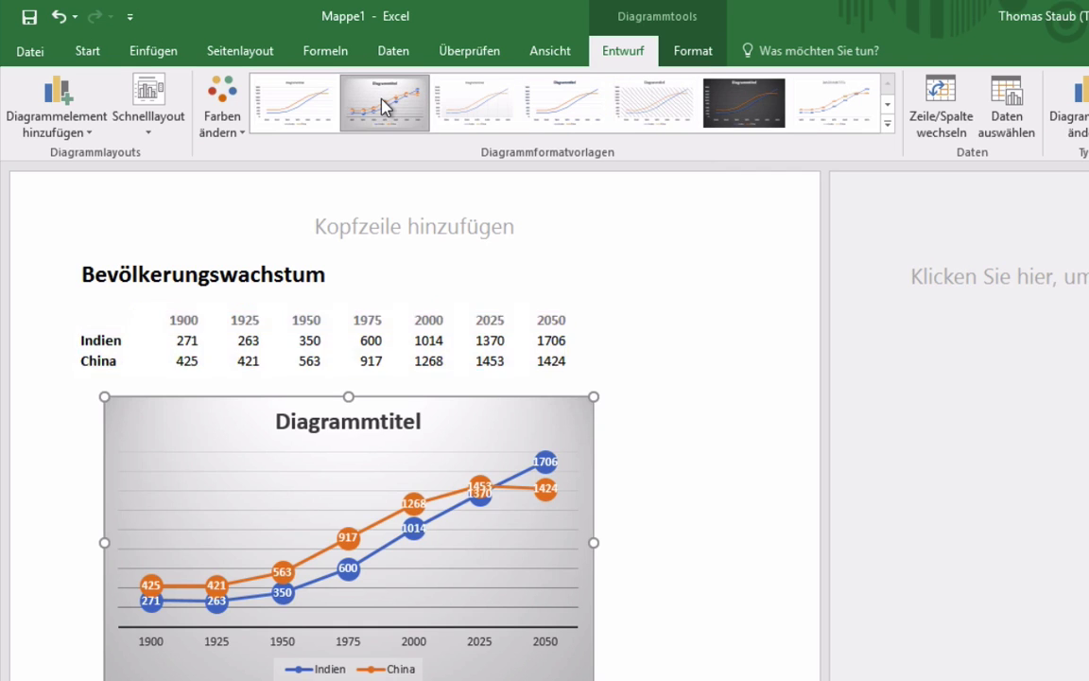
{"action": "left_click", "coordinate": [474, 108]}
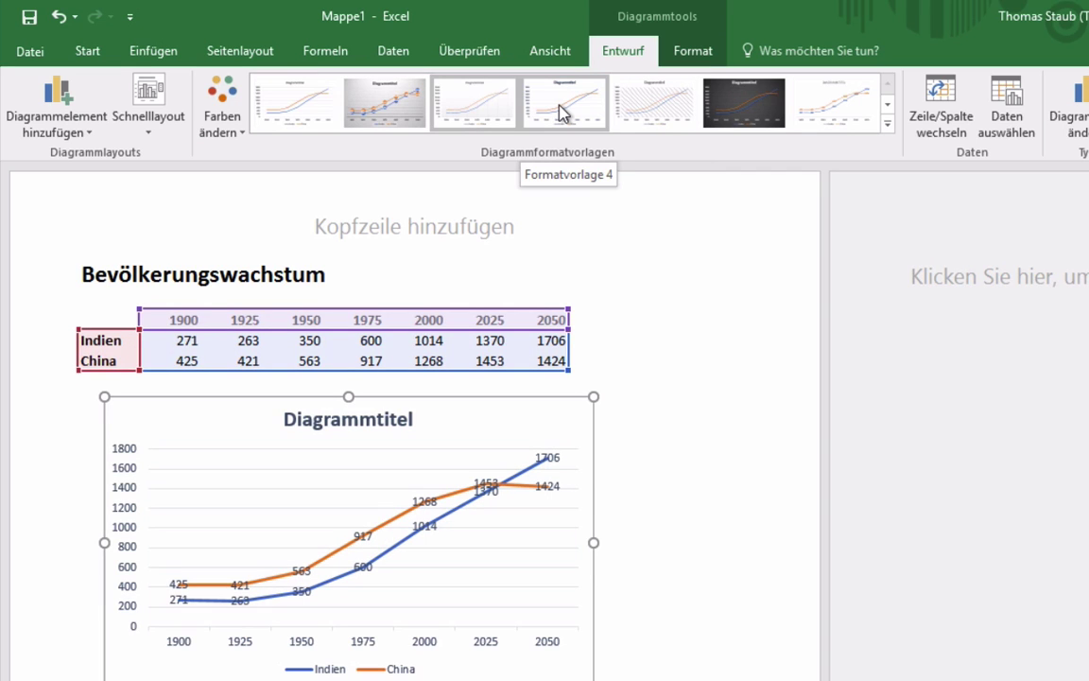
{"action": "left_click", "coordinate": [561, 111]}
- Browse the Farben ändern colour schemes, keeping the original chart colours
{"action": "left_click", "coordinate": [219, 112]}
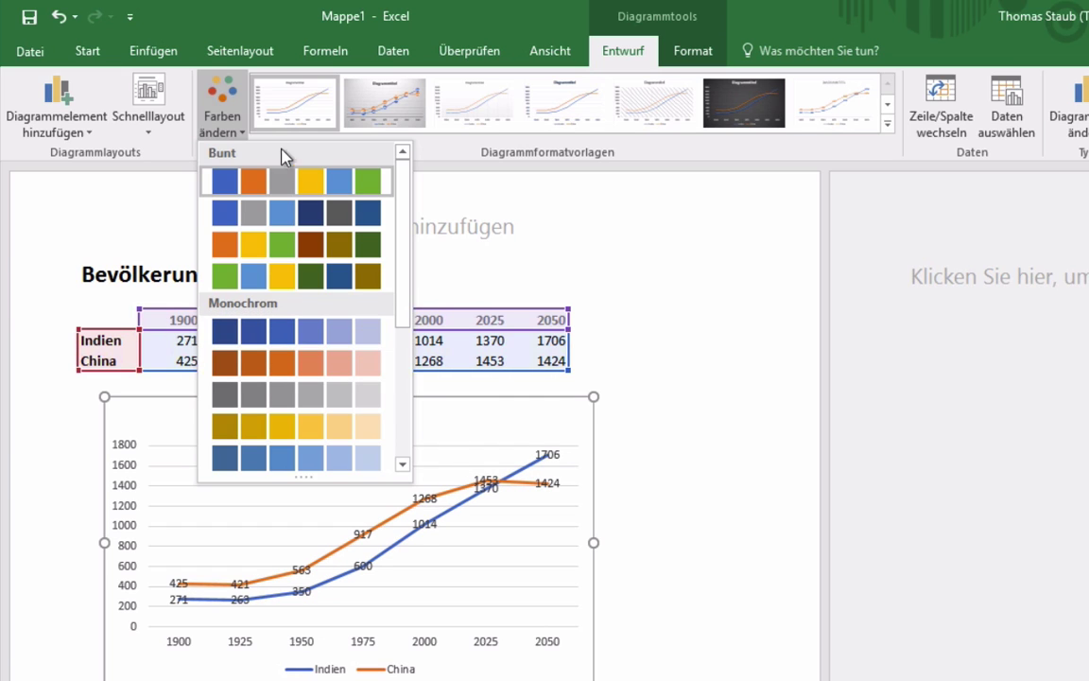
{"action": "left_click", "coordinate": [156, 108]}
{"action": "left_click", "coordinate": [156, 109]}
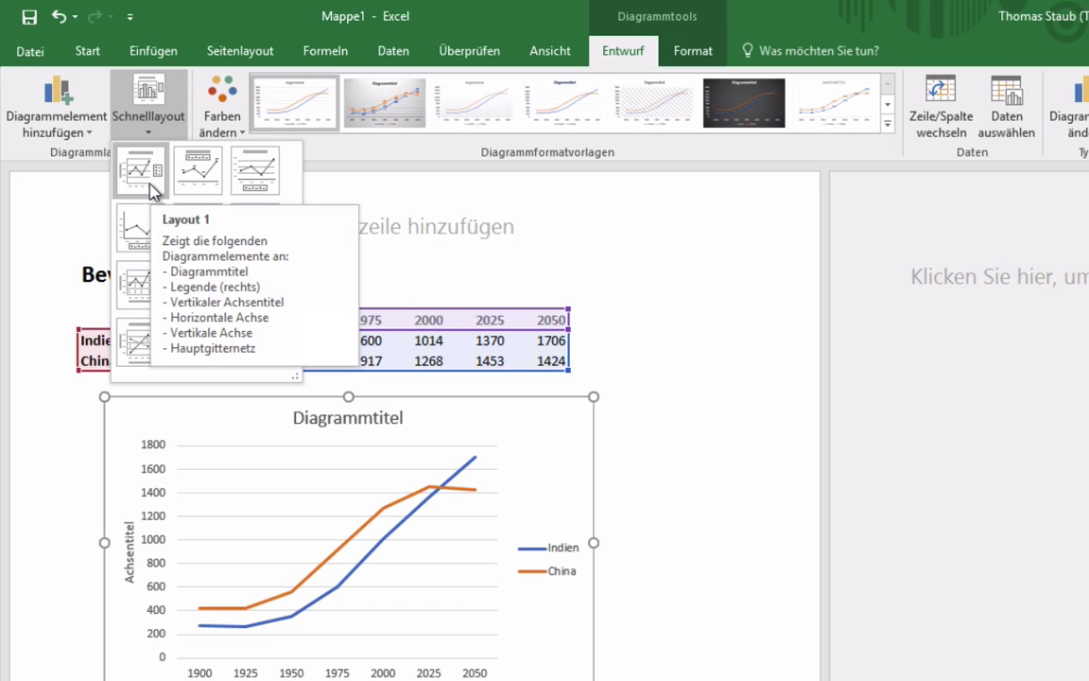
- Apply Layout 1 and nudge the legend slightly lower in the chart
{"action": "left_click", "coordinate": [149, 182]}
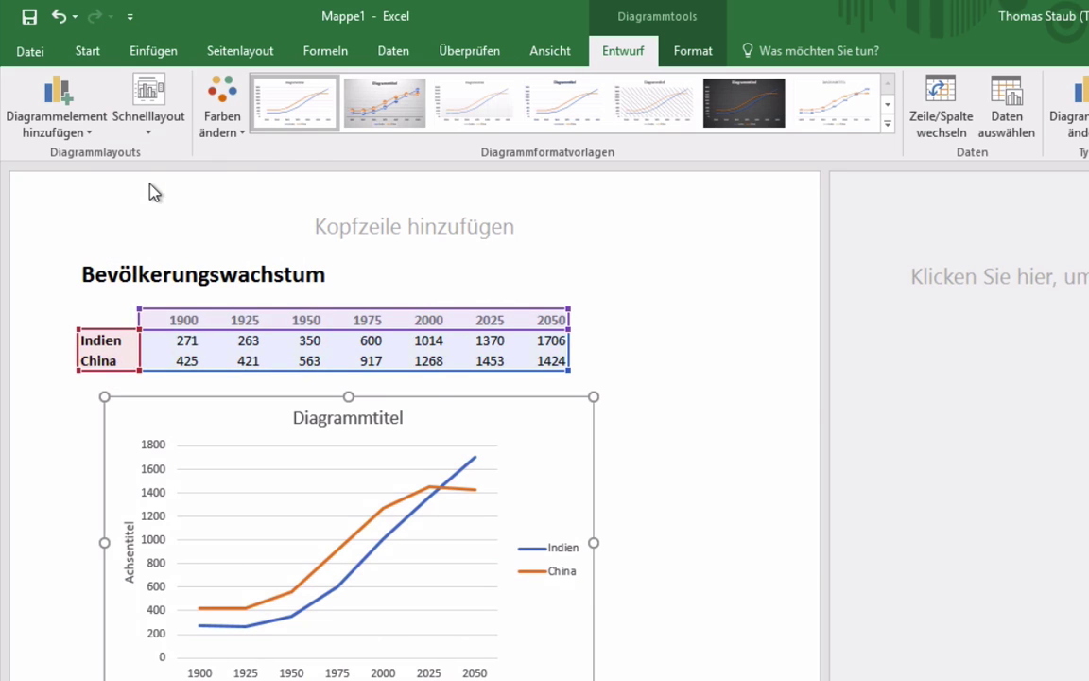
{"action": "left_click", "coordinate": [544, 557]}
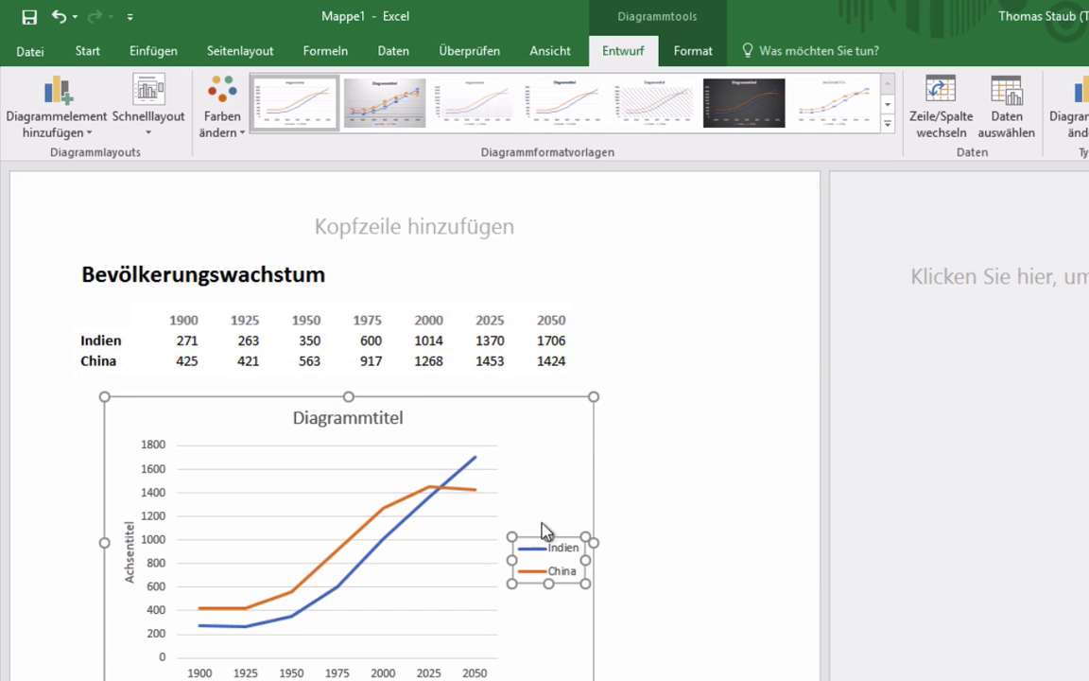
{"action": "mouse_move", "coordinate": [530, 541]}
{"action": "left_mouse_down"}
{"action": "mouse_move", "coordinate": [531, 579]}
{"action": "mouse_move", "coordinate": [539, 556]}
{"action": "left_mouse_up"}
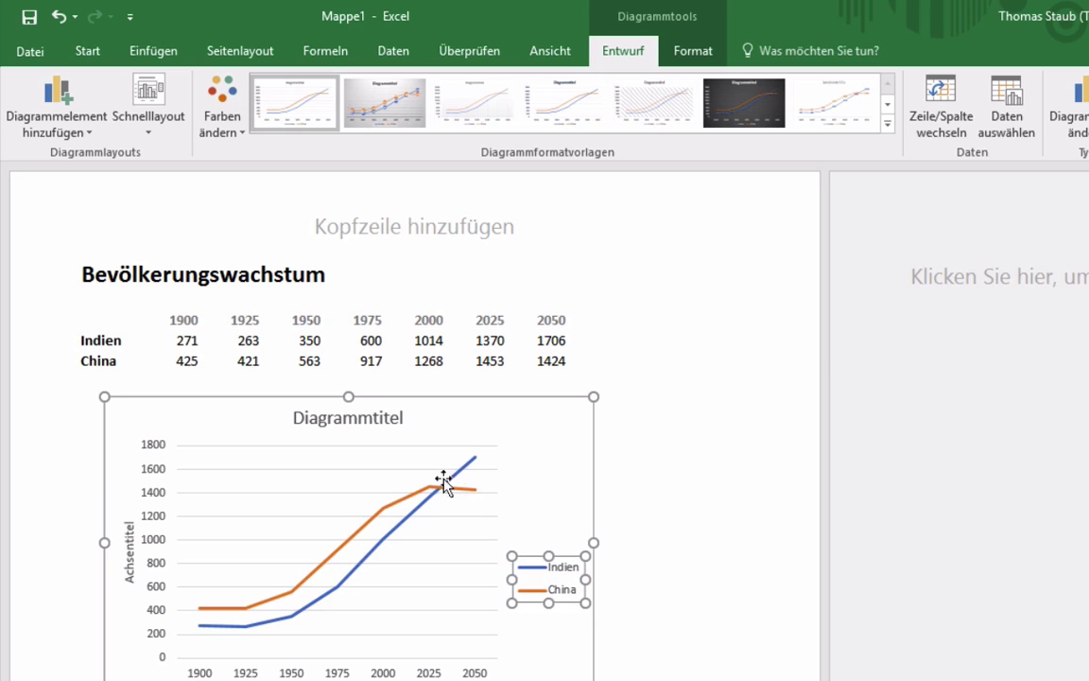
- Title the chart 'Bevölkerungswachstum' and shift the title toward the left
{"action": "left_click", "coordinate": [347, 421]}
{"action": "double_click", "coordinate": [347, 420]}
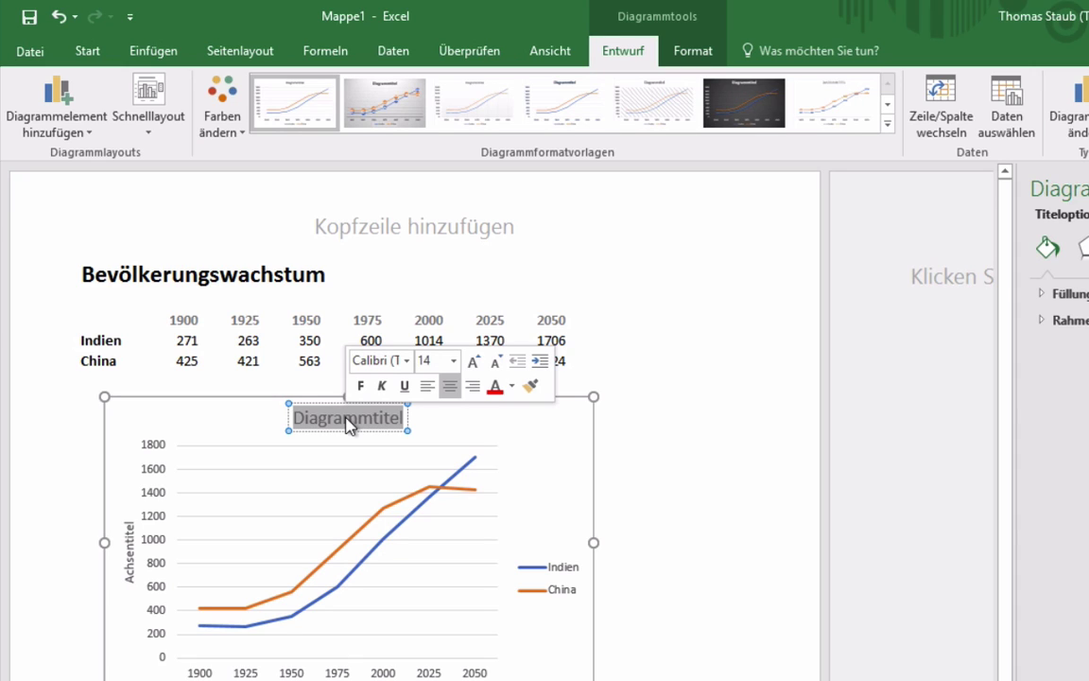
{"action": "type", "text": "Bevölkerungswachstum"}
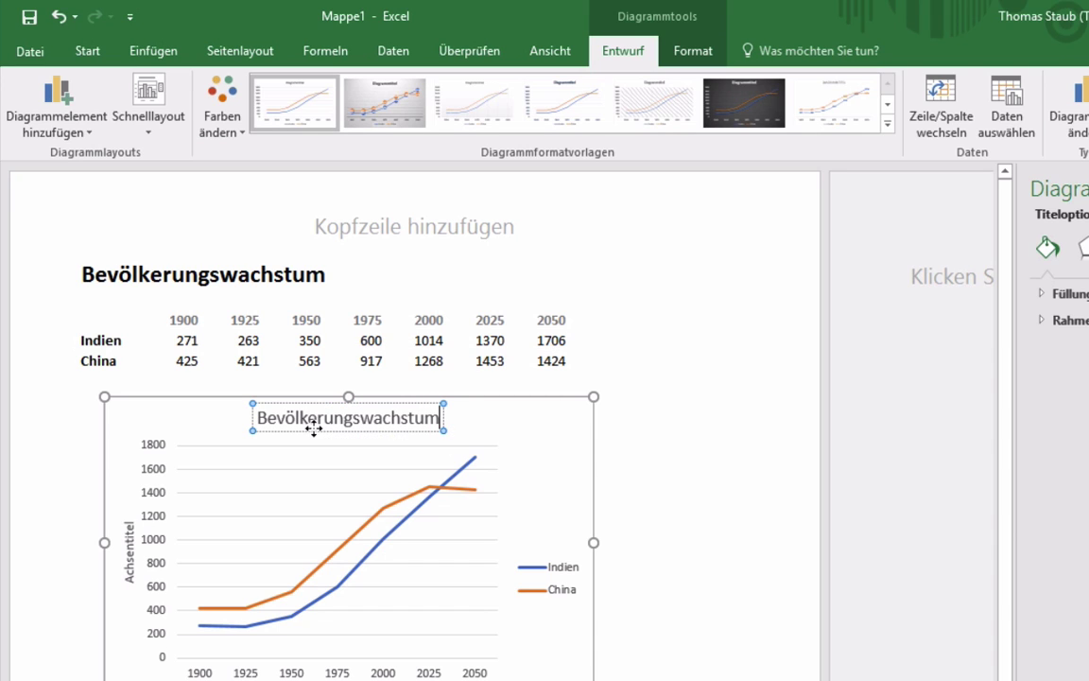
{"action": "left_click_drag", "start_coordinate": [311, 432], "coordinate": [201, 432]}
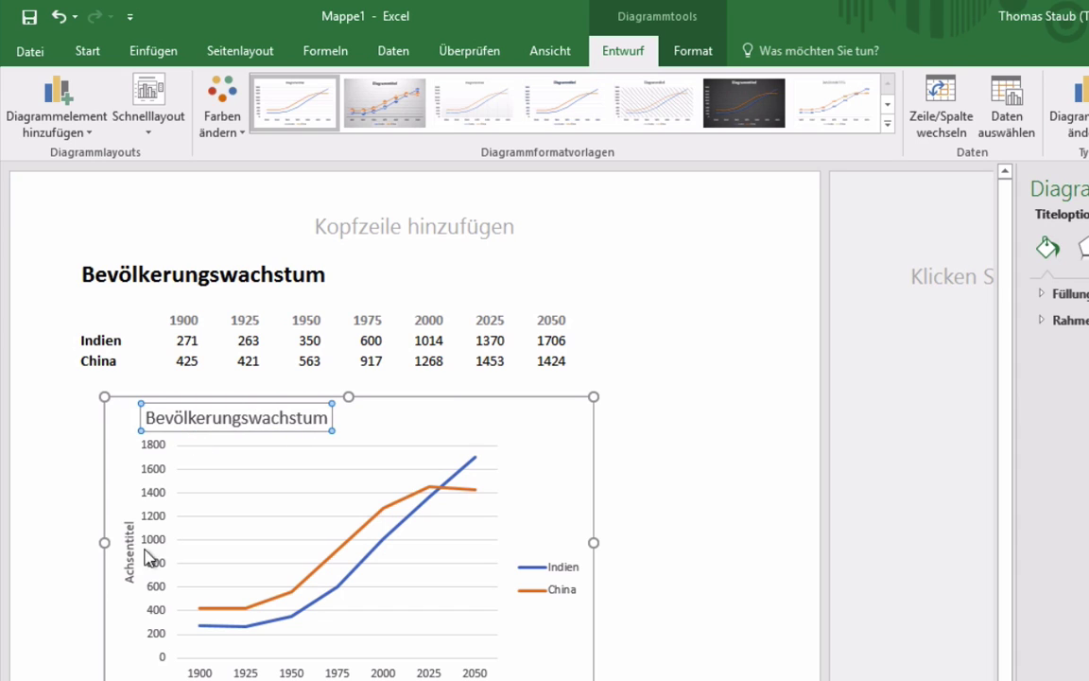
- Replace the vertical axis title placeholder with 'Bevöl. in Mio'
{"action": "left_click", "coordinate": [128, 556]}
{"action": "double_click", "coordinate": [130, 557]}
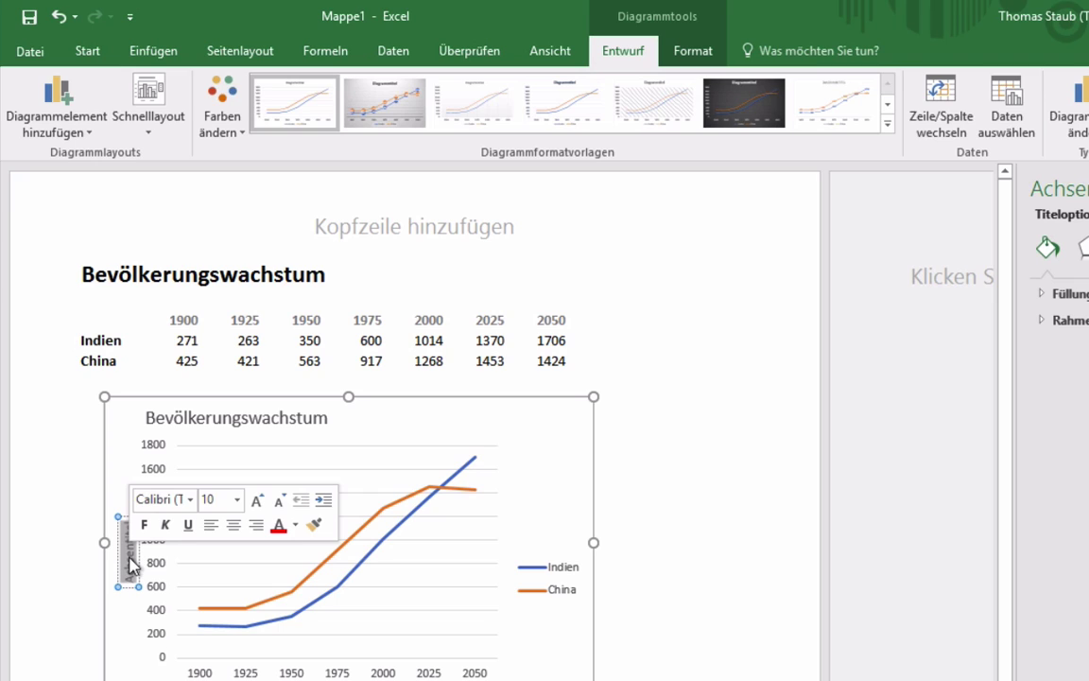
{"action": "key", "text": "BackSpace"}
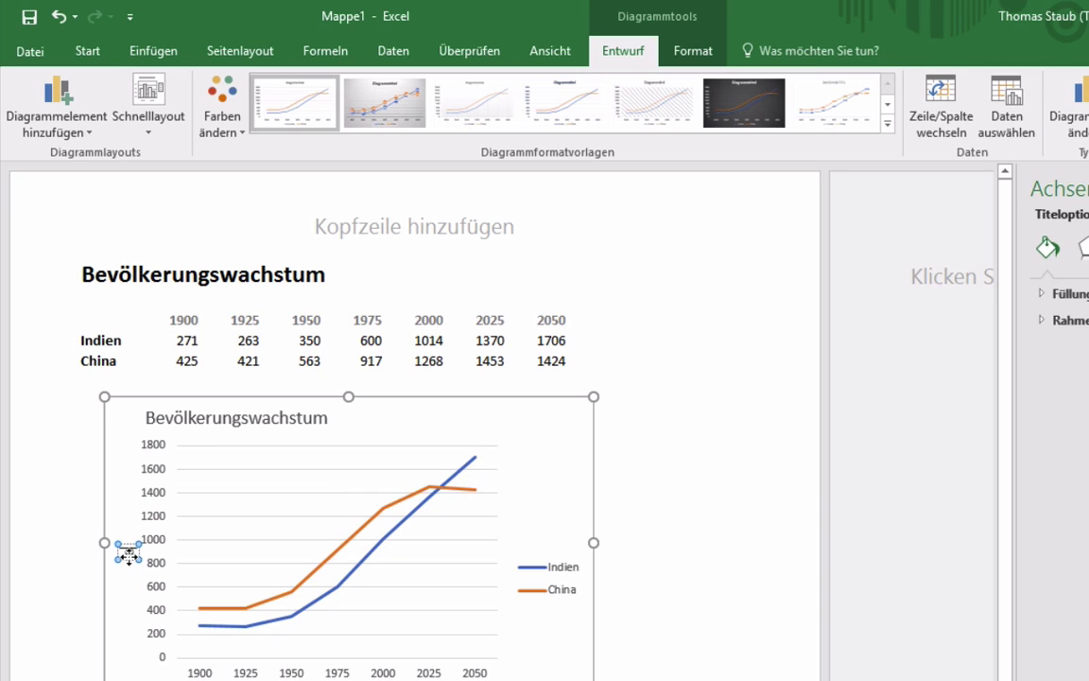
{"action": "type", "text": "Bev"}
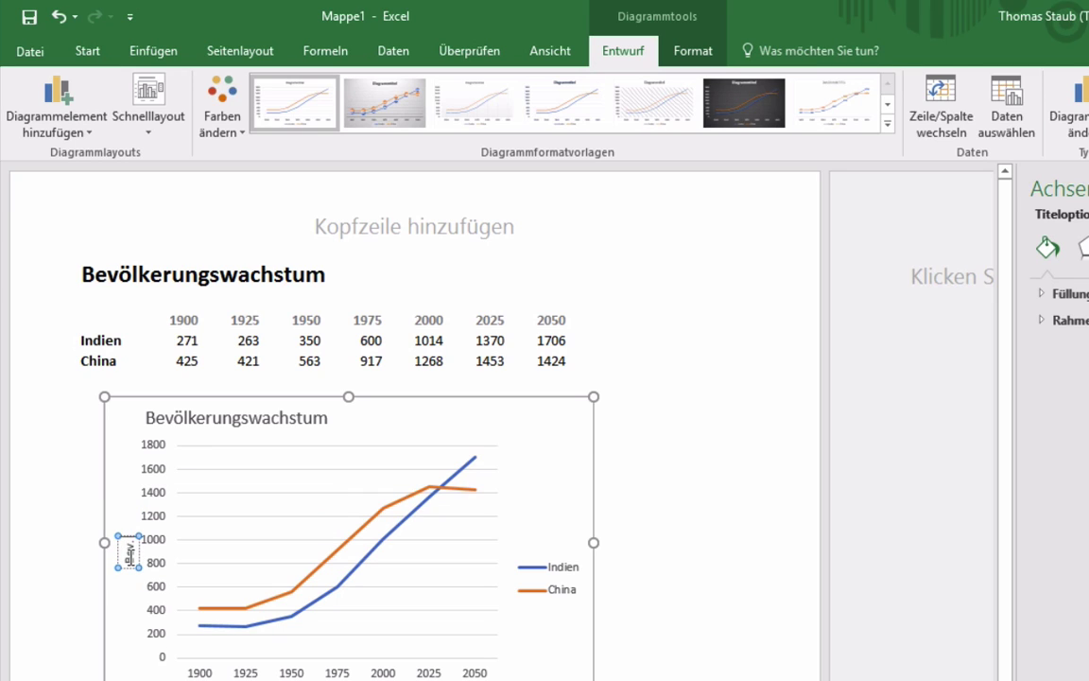
{"action": "type", "text": "öl. in M"}
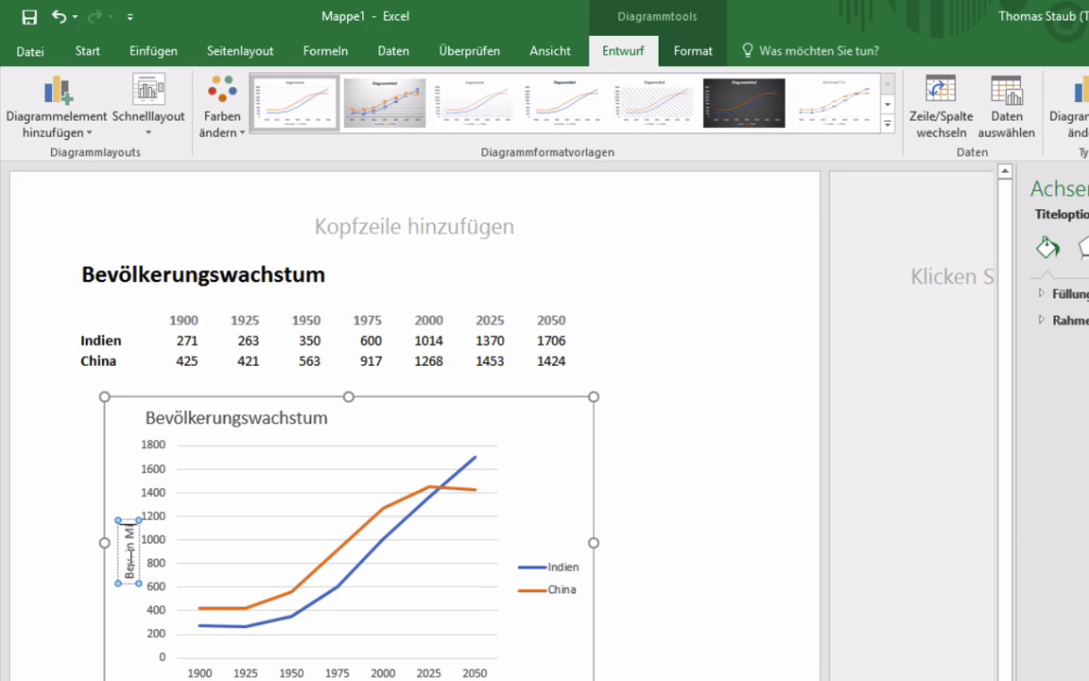
{"action": "type", "text": "io"}
{"action": "left_click", "coordinate": [389, 509]}
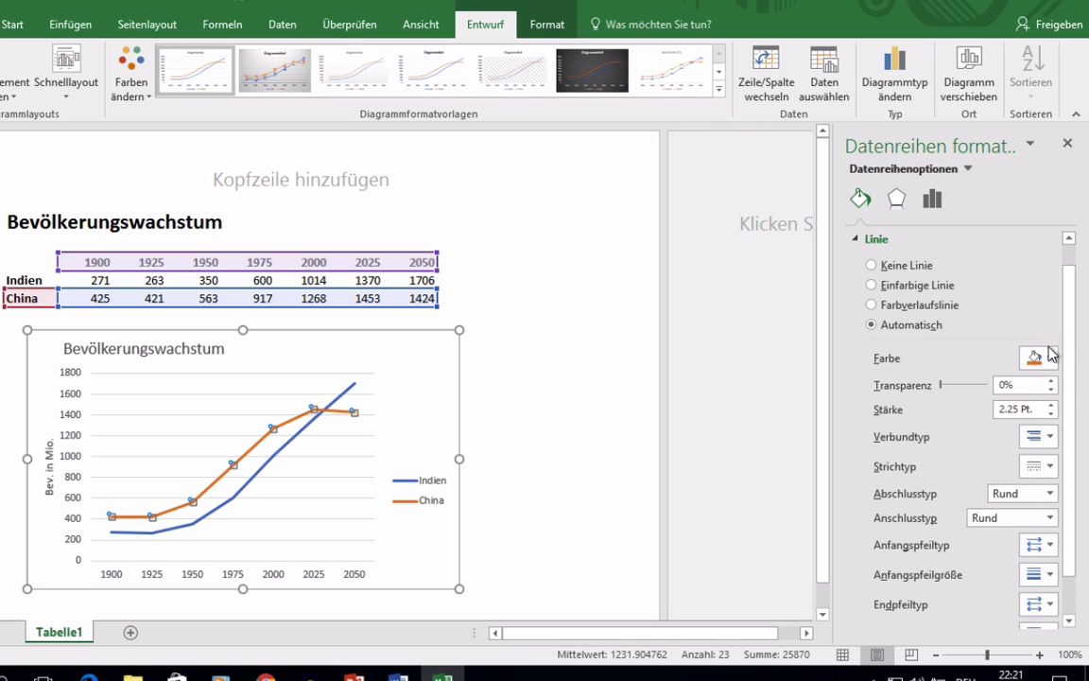
- Change the China line colour to red from the standard colours
{"action": "left_click", "coordinate": [1049, 361]}
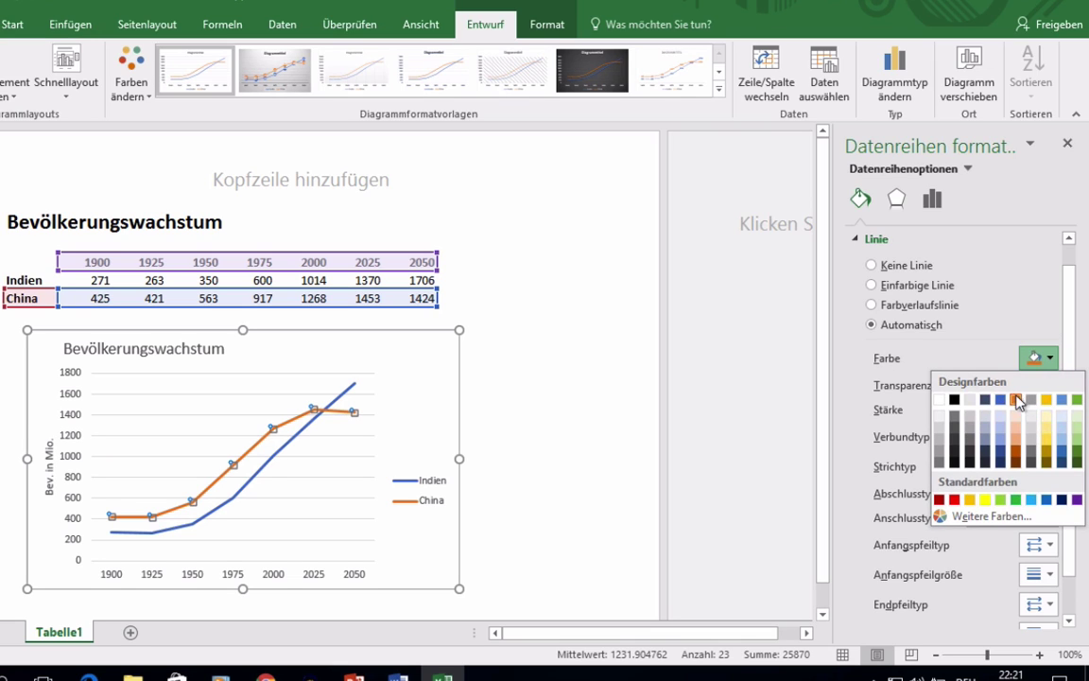
{"action": "left_click", "coordinate": [955, 500]}
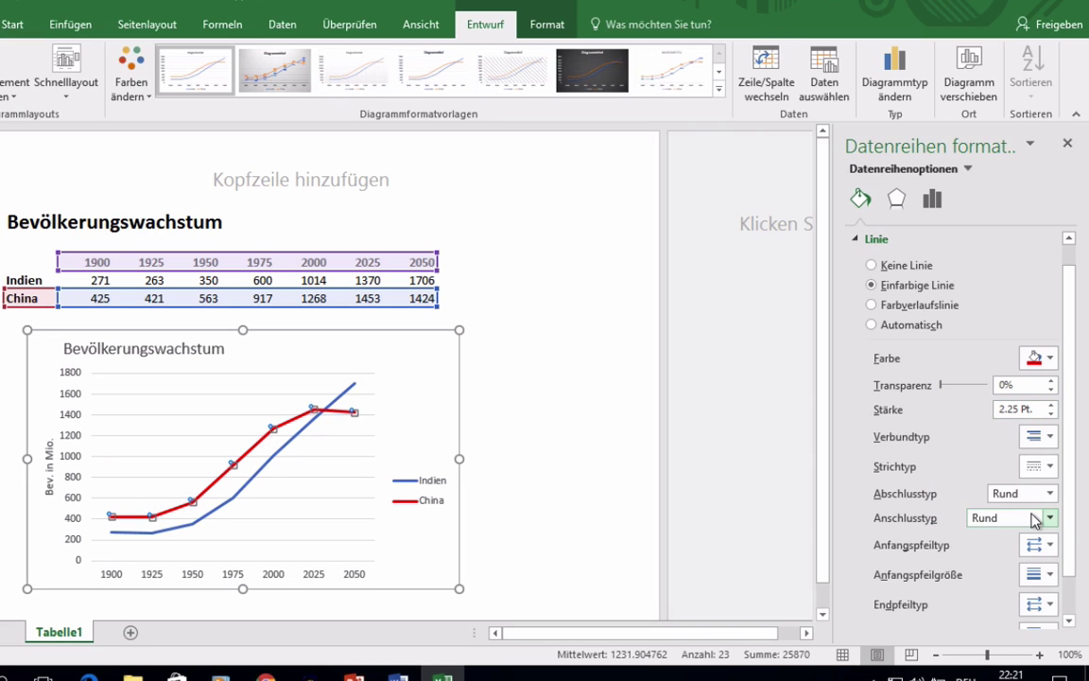
{"action": "left_click", "coordinate": [898, 201]}
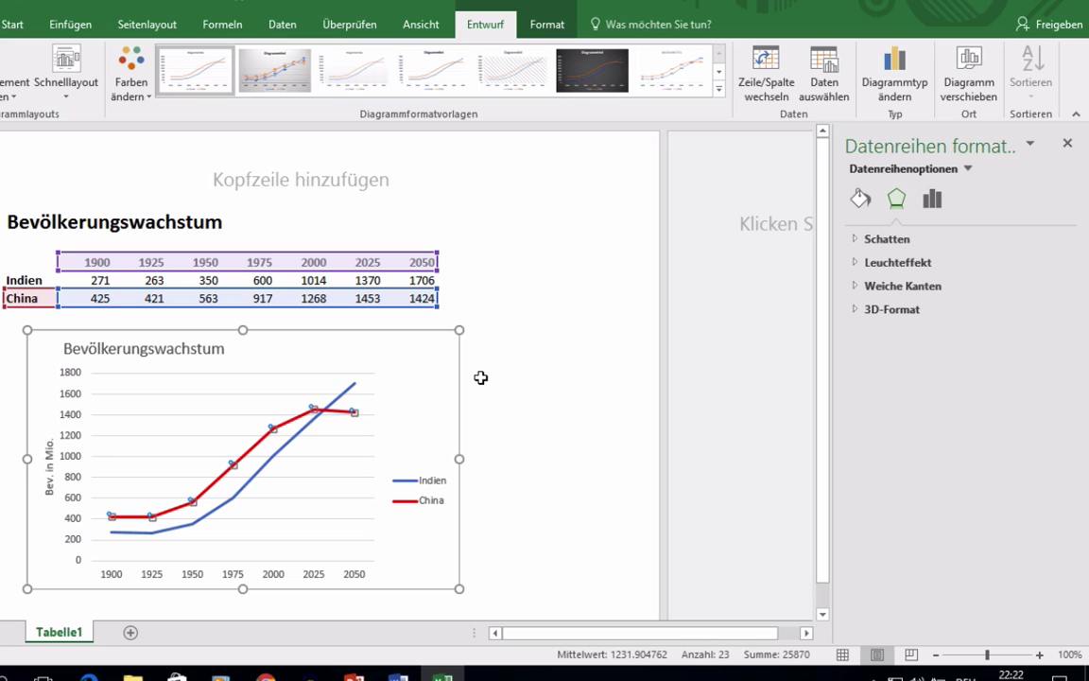
- Fill the chart area with a light blue 90° linear gradient, removing the middle stops
{"action": "left_click", "coordinate": [445, 382]}
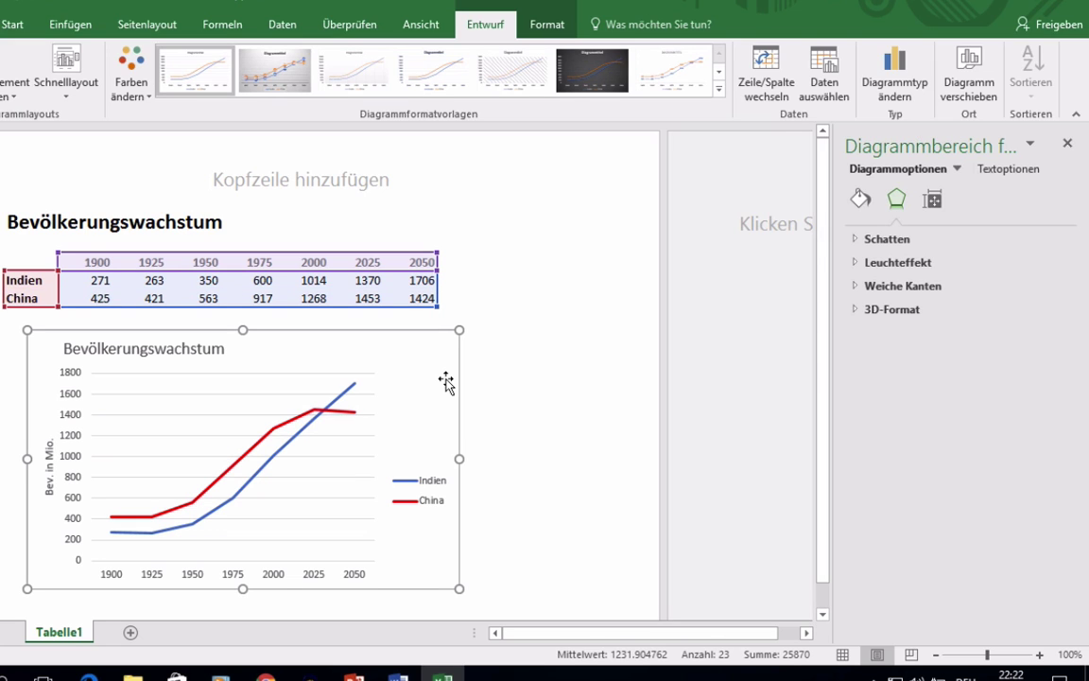
{"action": "left_click", "coordinate": [860, 199]}
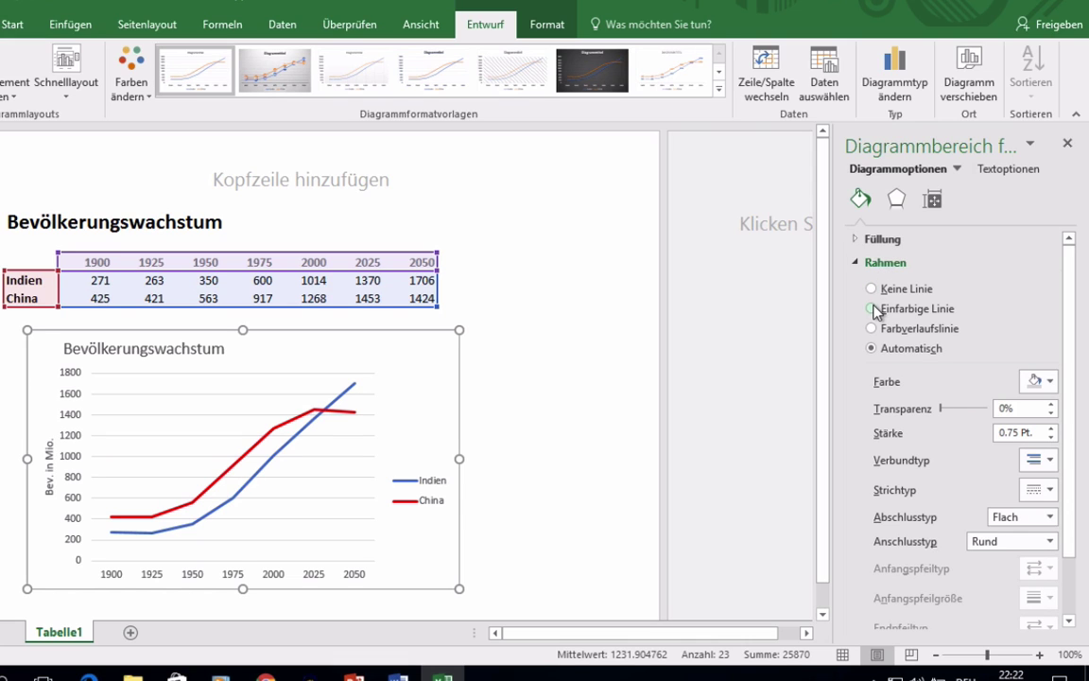
{"action": "left_click", "coordinate": [858, 264]}
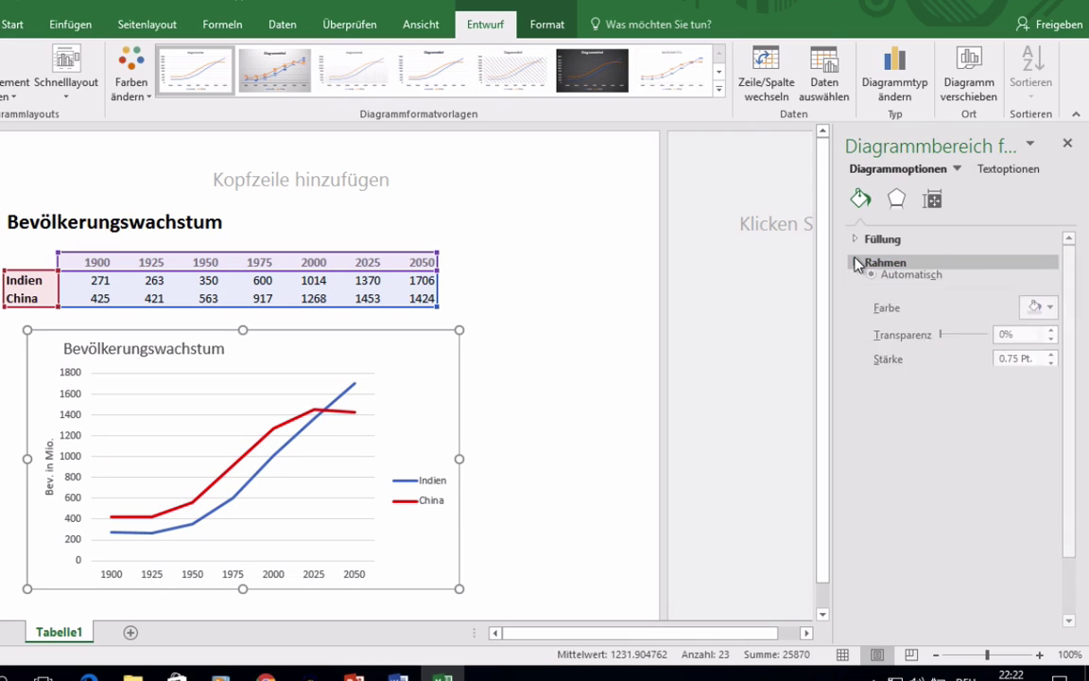
{"action": "left_click", "coordinate": [856, 238]}
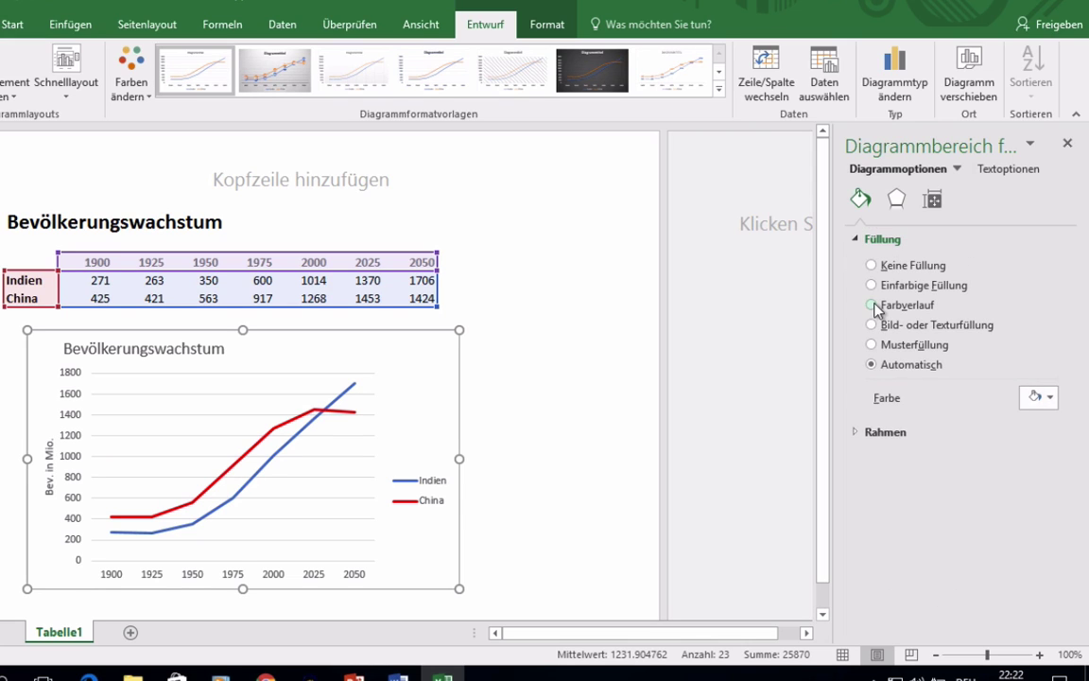
{"action": "left_click", "coordinate": [876, 304]}
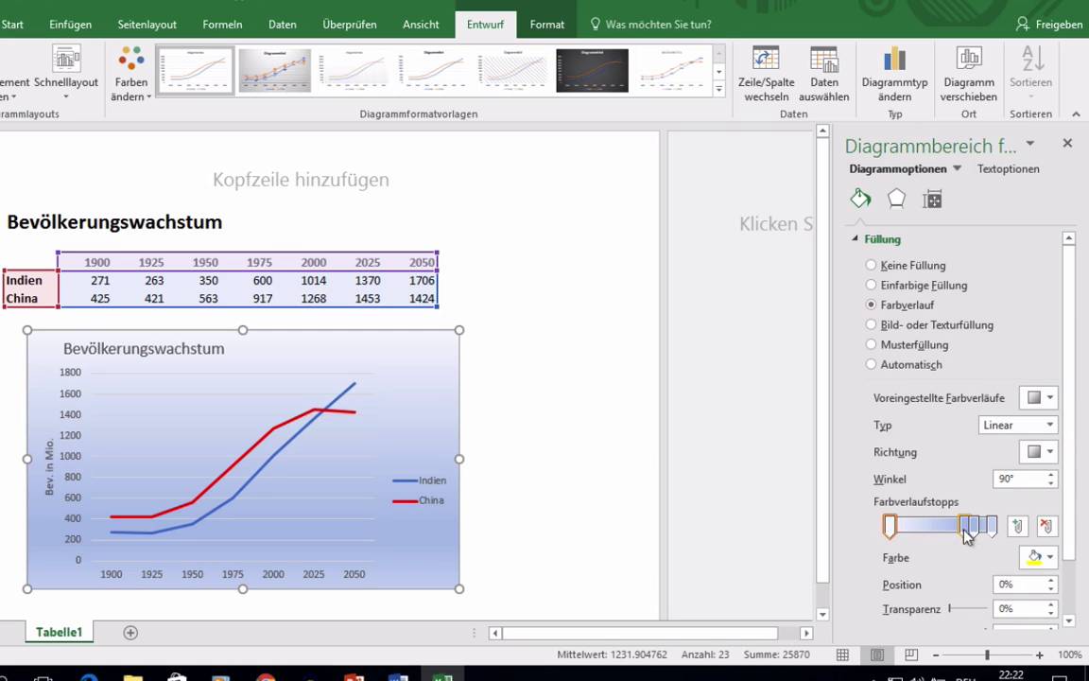
{"action": "left_click_drag", "start_coordinate": [966, 534], "coordinate": [961, 555]}
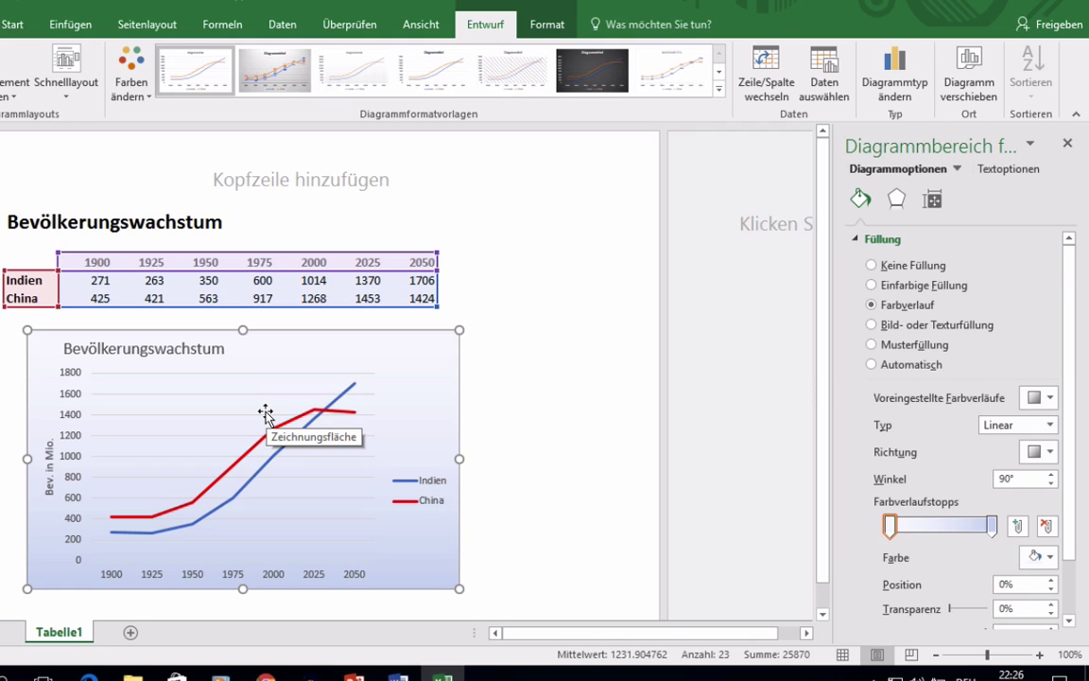
{"action": "left_click", "coordinate": [261, 282]}
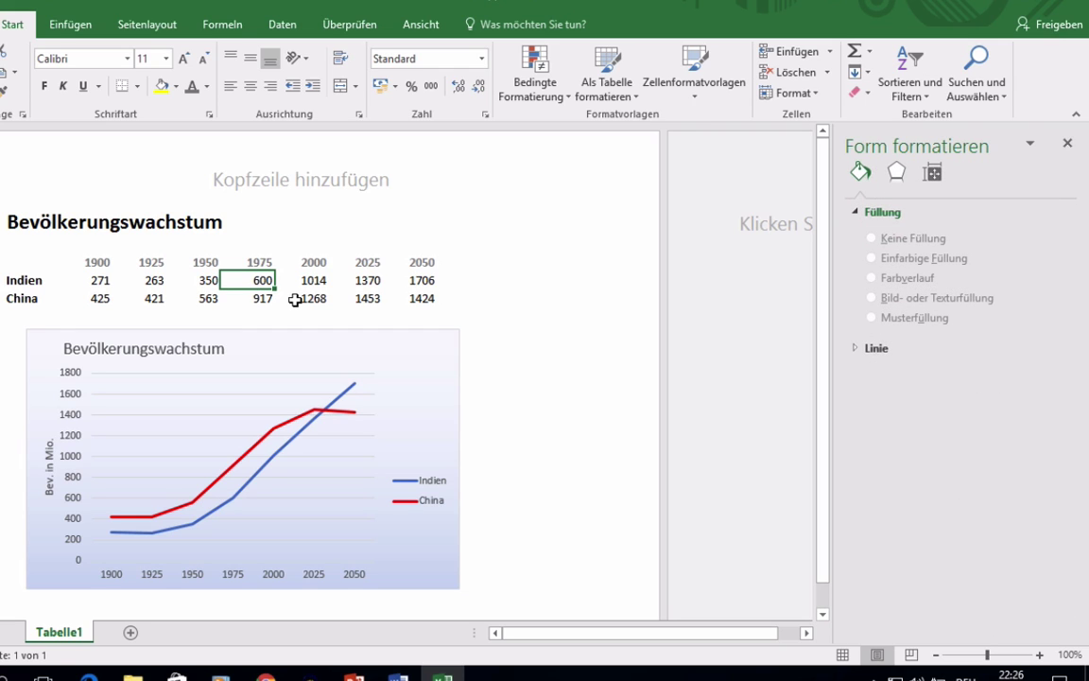
{"action": "type", "text": "160"}
{"action": "key", "text": "Return"}
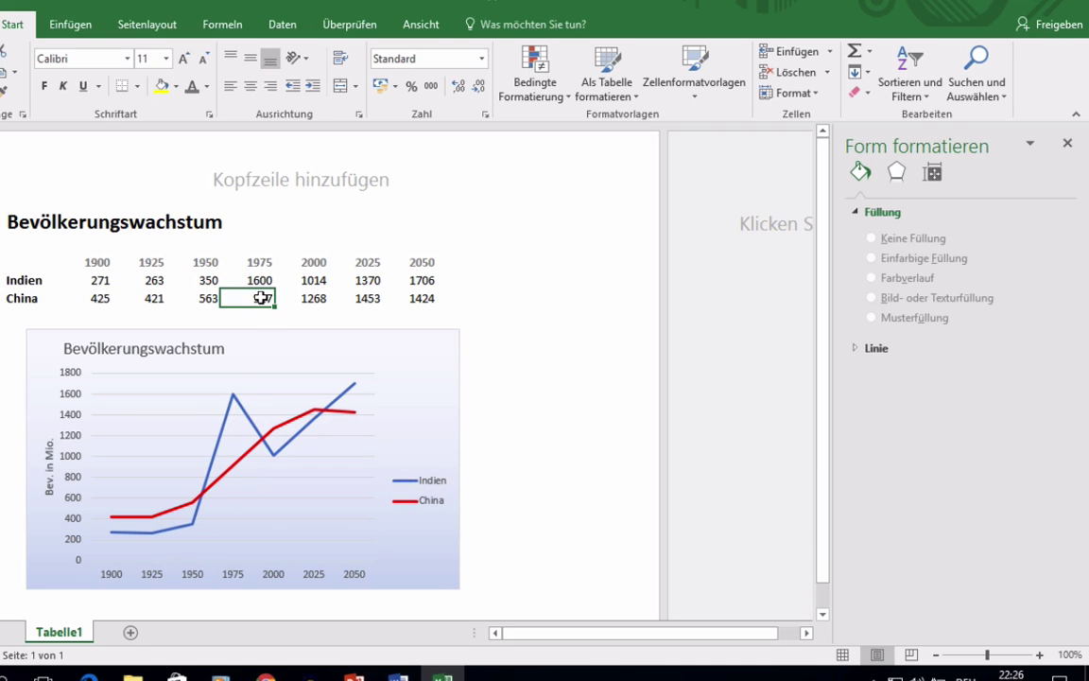
{"action": "key", "text": "ctrl+z"}
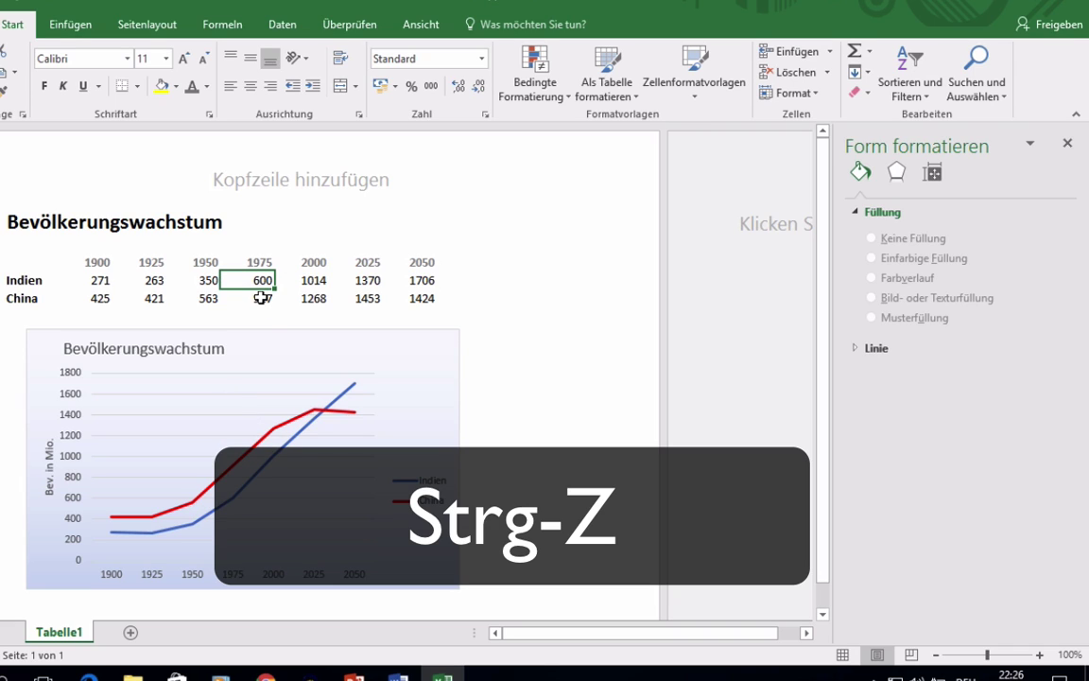